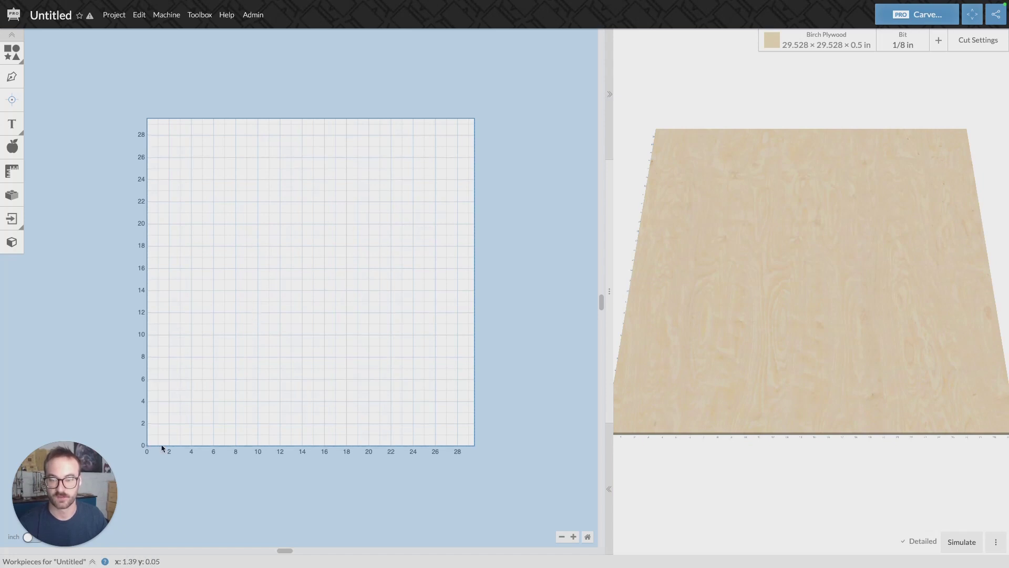
Step: Orbit the 3D preview of the 29.528 in birch plywood to look almost straight down on it
drag(802, 263, 810, 300)
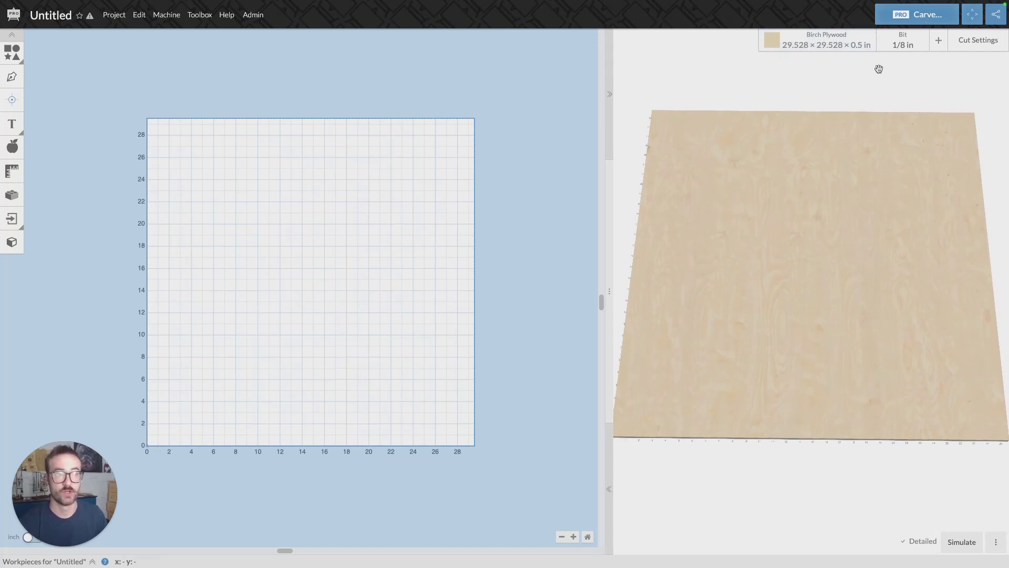
drag(928, 219, 885, 228)
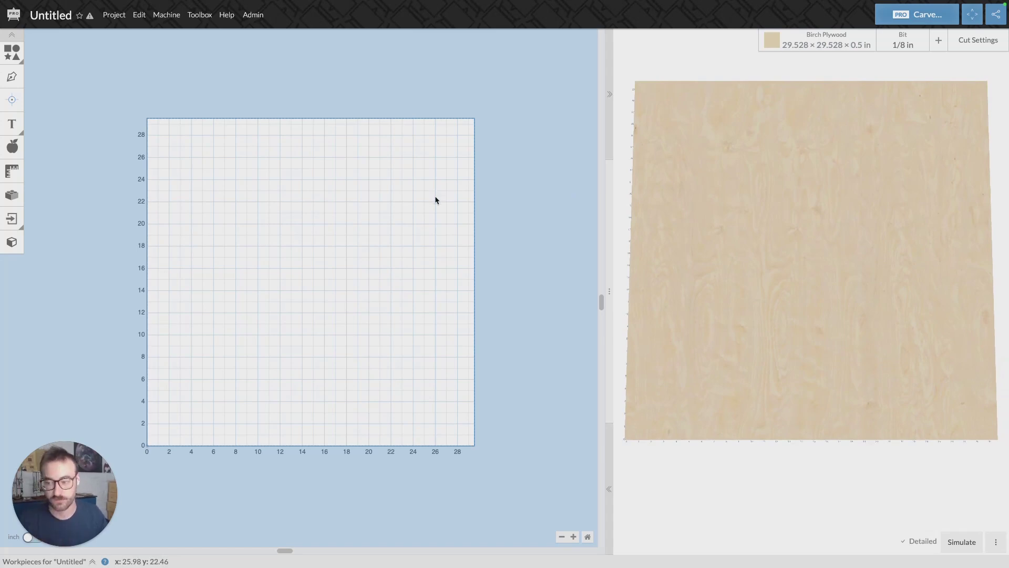
click(166, 15)
click(242, 82)
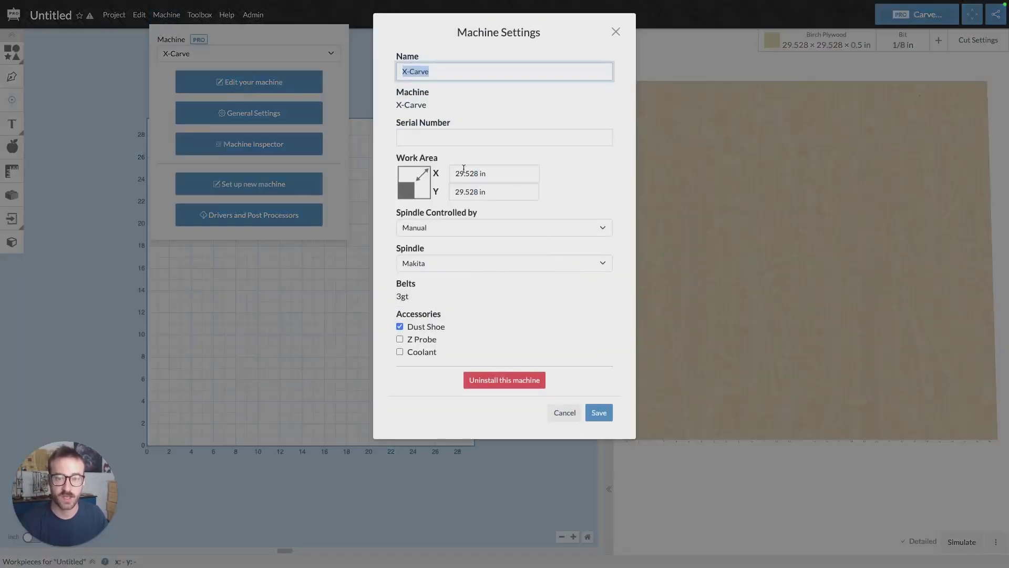
click(615, 32)
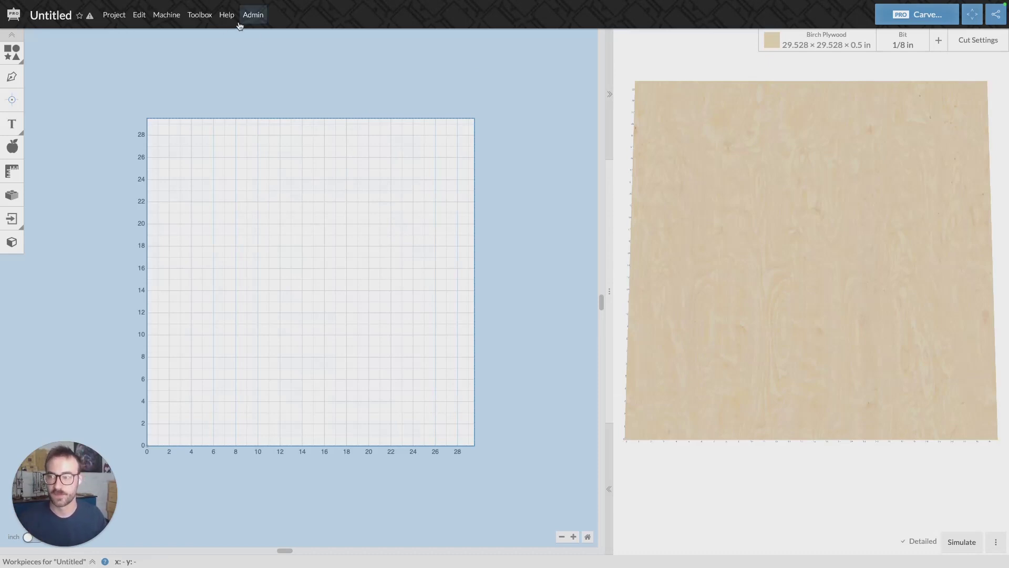
Step: Add a square and set its width to 29.528 in
click(35, 51)
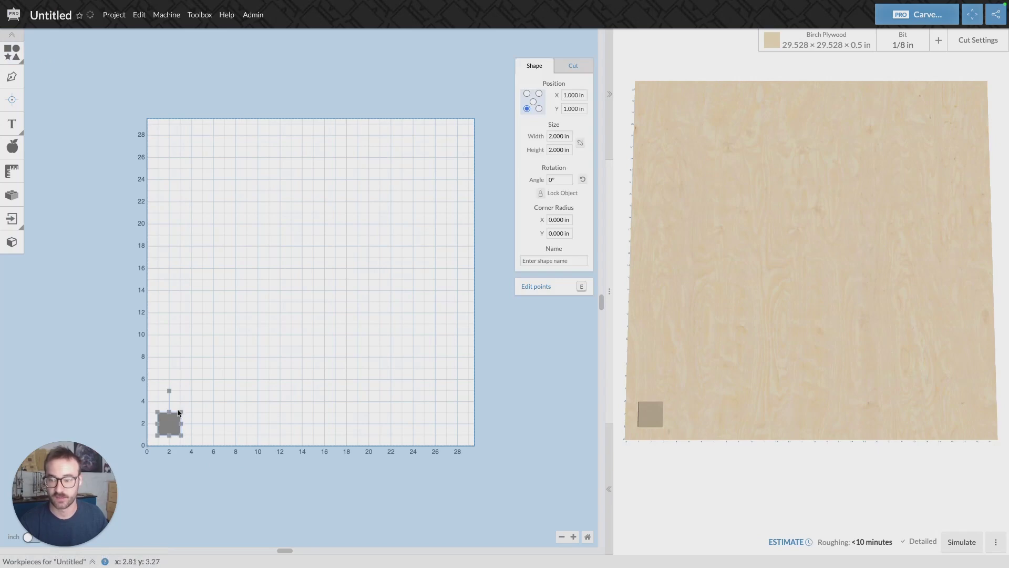
drag(182, 411, 425, 209)
drag(363, 242, 429, 176)
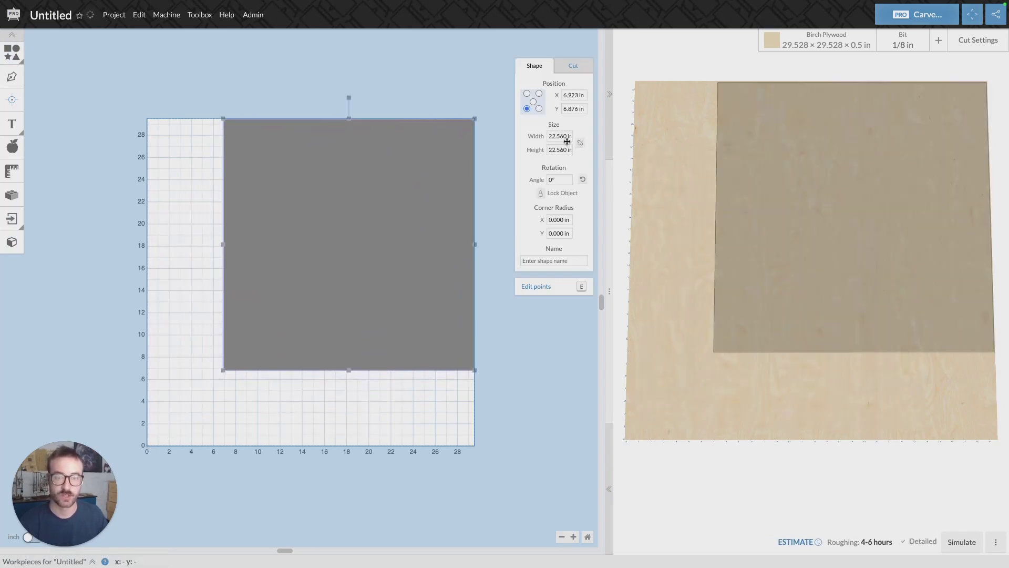
click(561, 136)
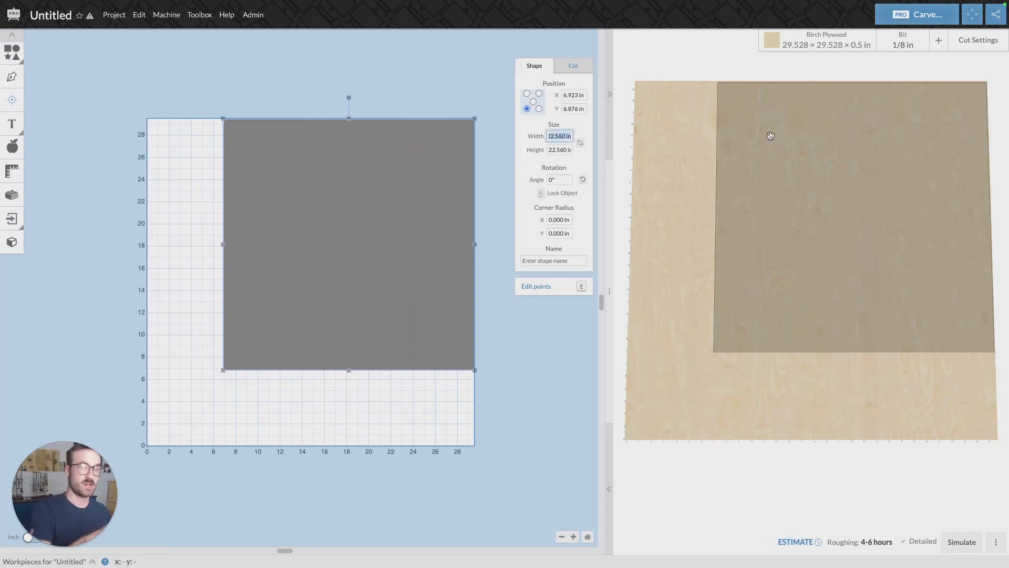
text(2)
click(580, 143)
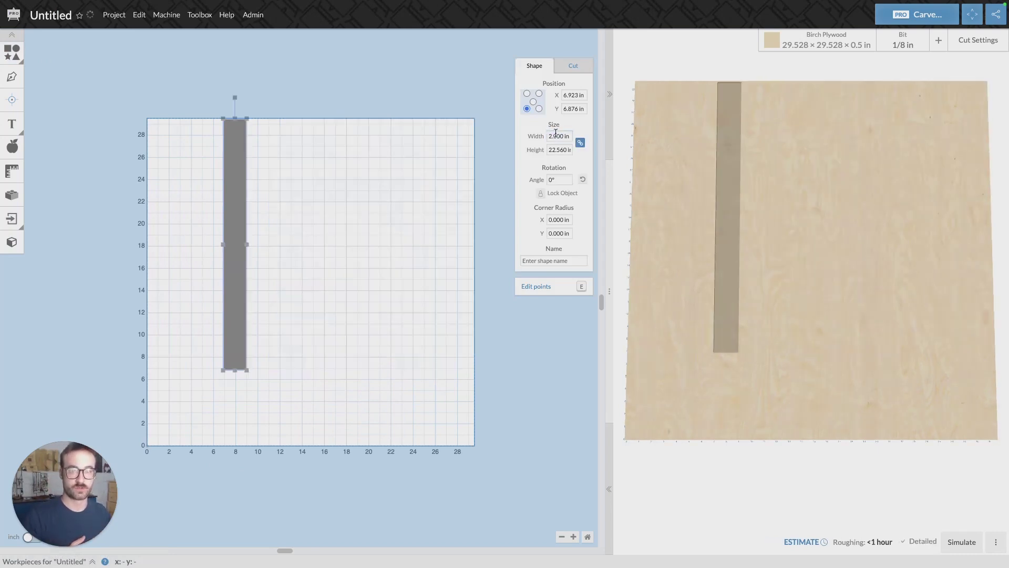
click(557, 135)
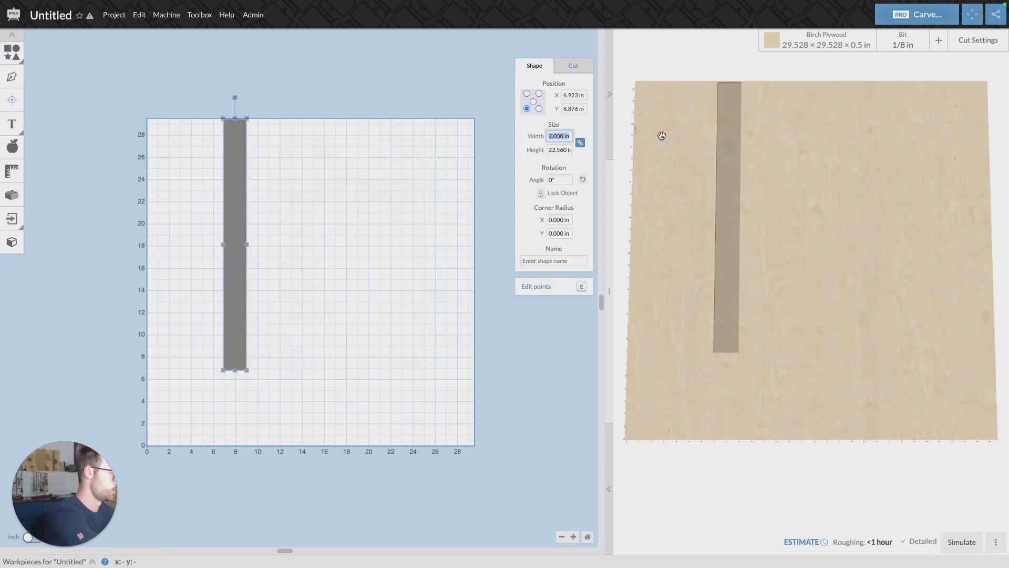
text(29)
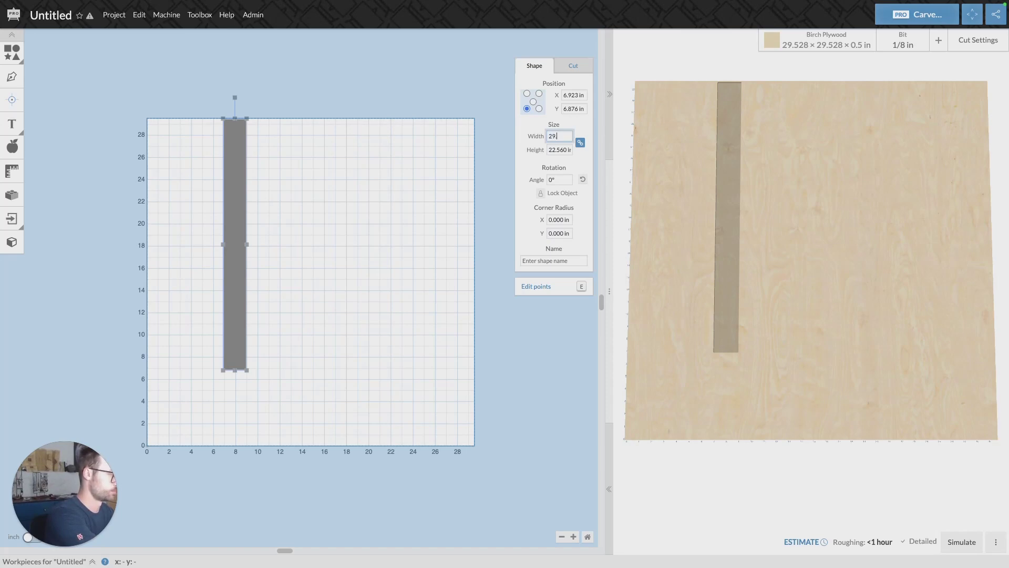
text(.528)
key(Return)
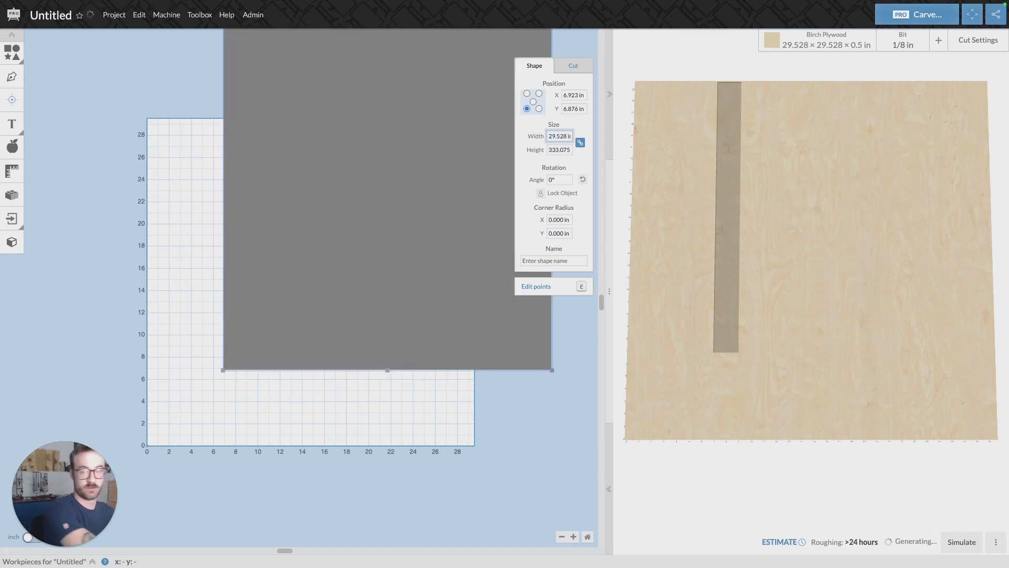
Step: Move the rectangle onto the grid origin, unlock its proportions and set its height to 29.528 in
drag(343, 346, 282, 261)
click(580, 143)
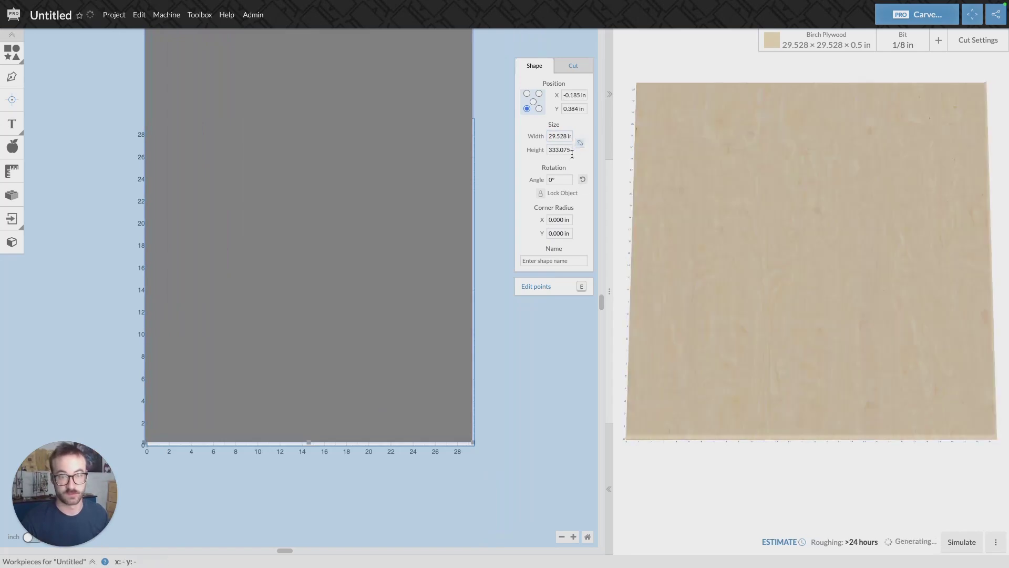
click(559, 150)
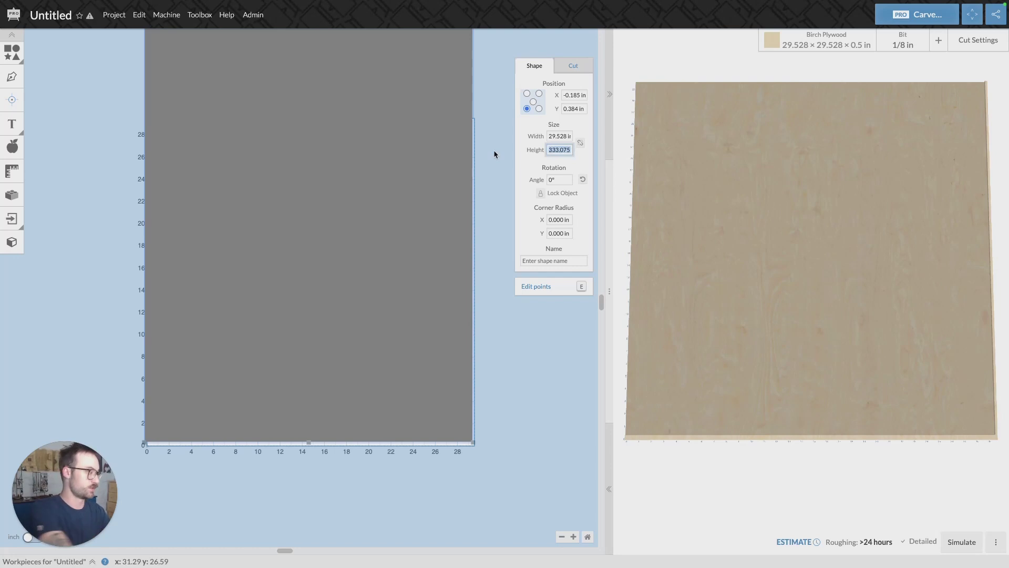
text(29.528in)
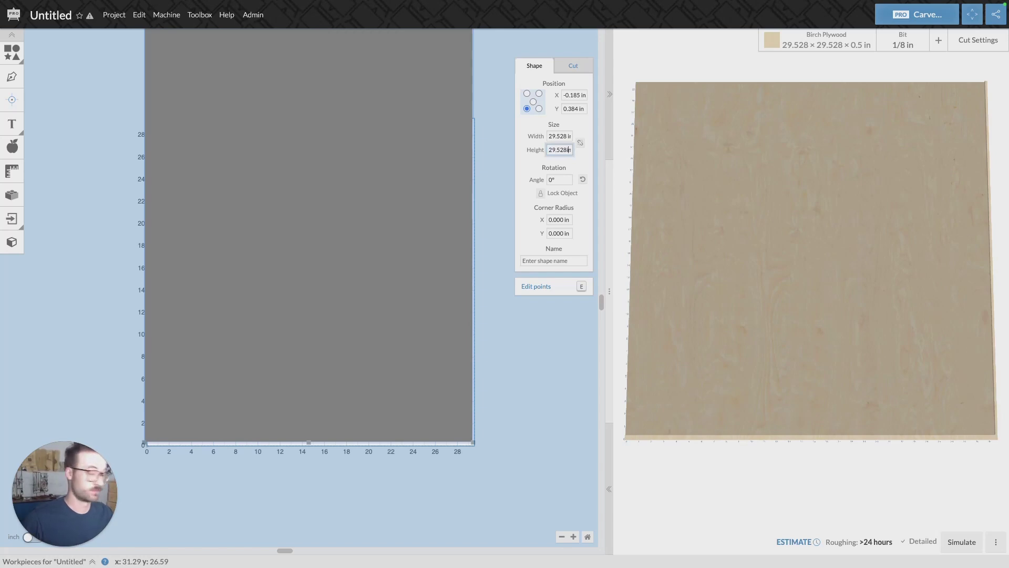
key(Return)
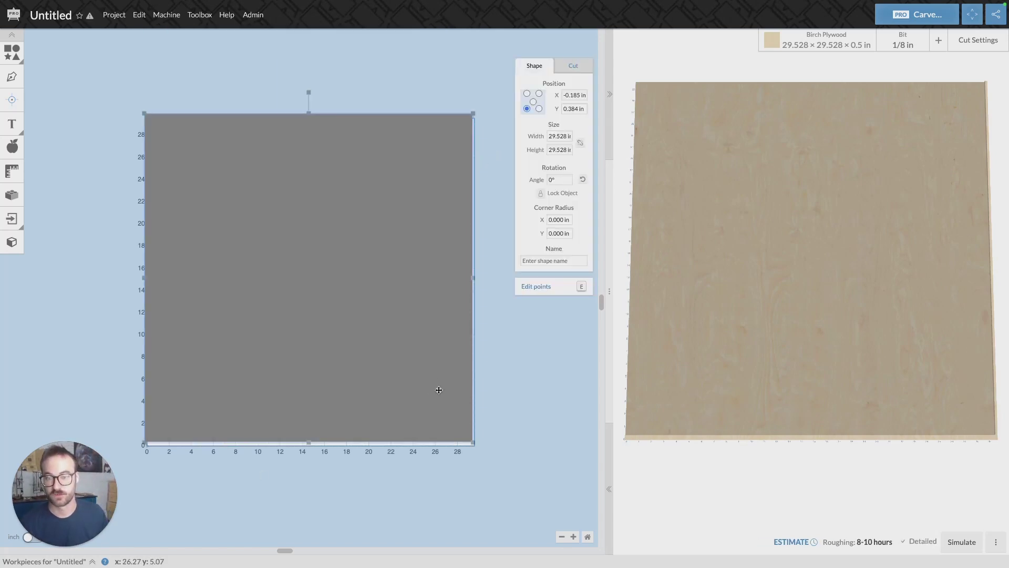
Step: Center the 29.528 in square on the plywood using Edit > Center to material
key(Escape)
click(284, 261)
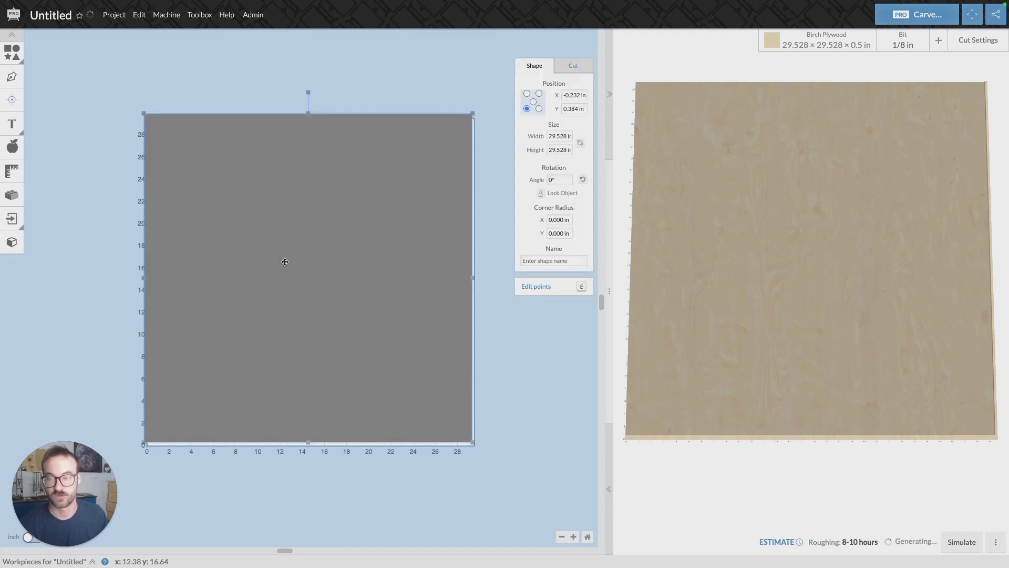
click(138, 14)
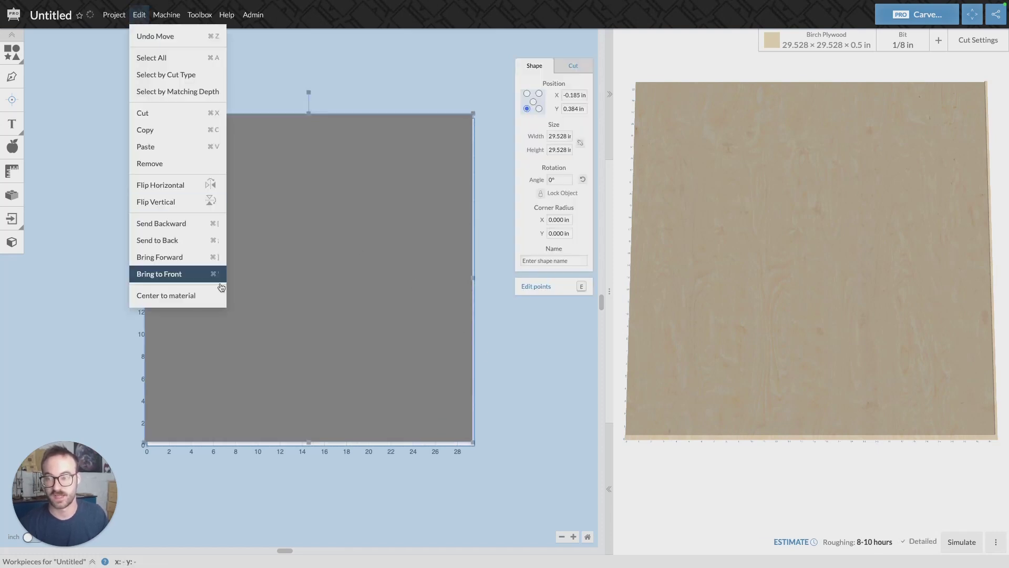
click(196, 295)
click(541, 402)
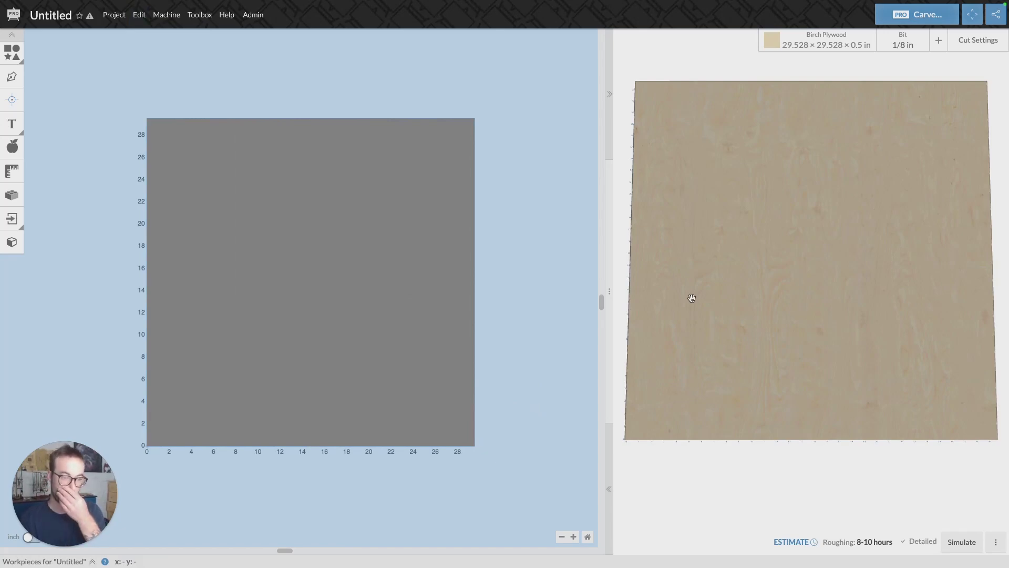
Step: Change the rectangle's pocket cut depth from 0.2 in to 0.01 in
click(318, 273)
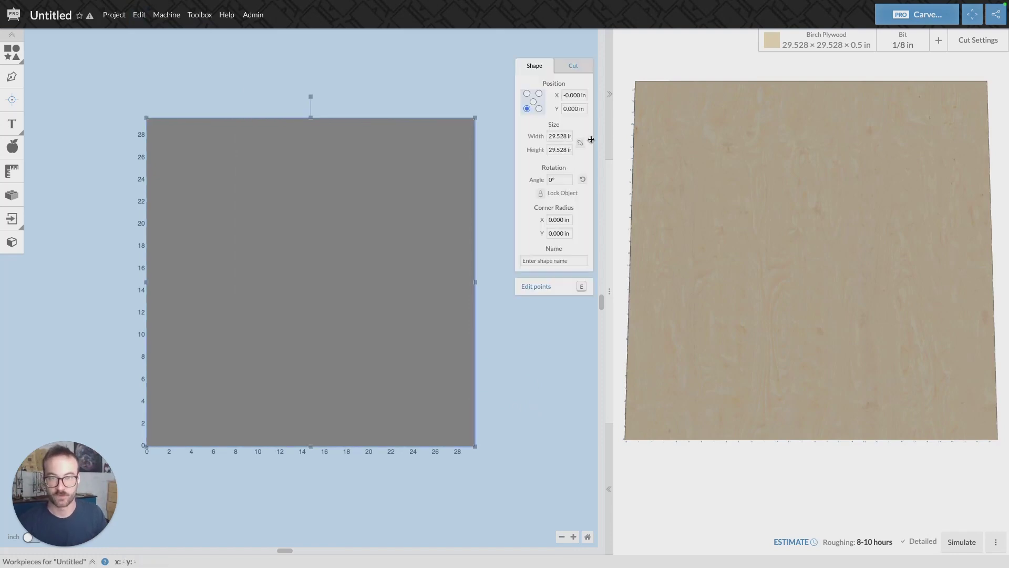
click(577, 67)
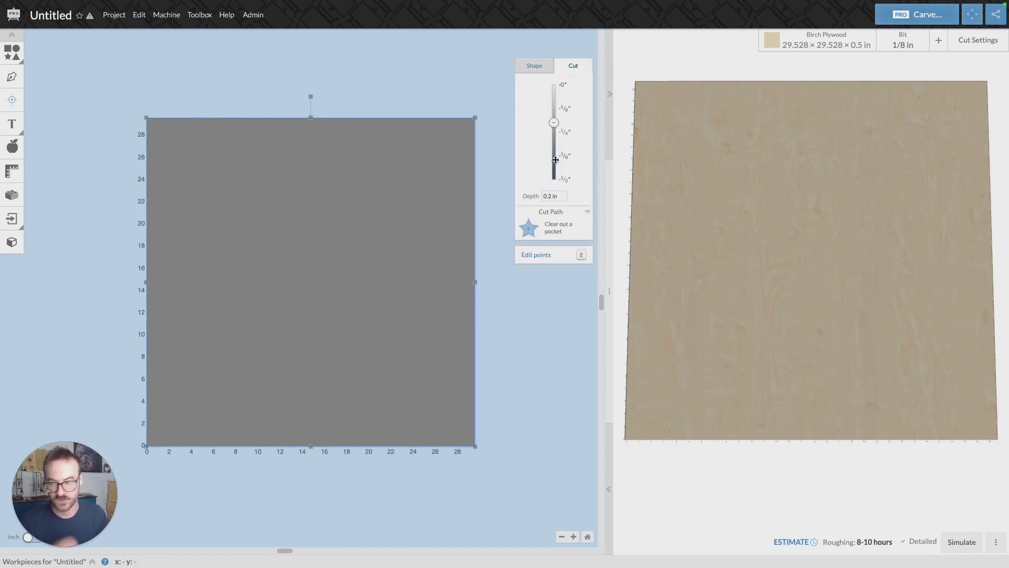
click(551, 197)
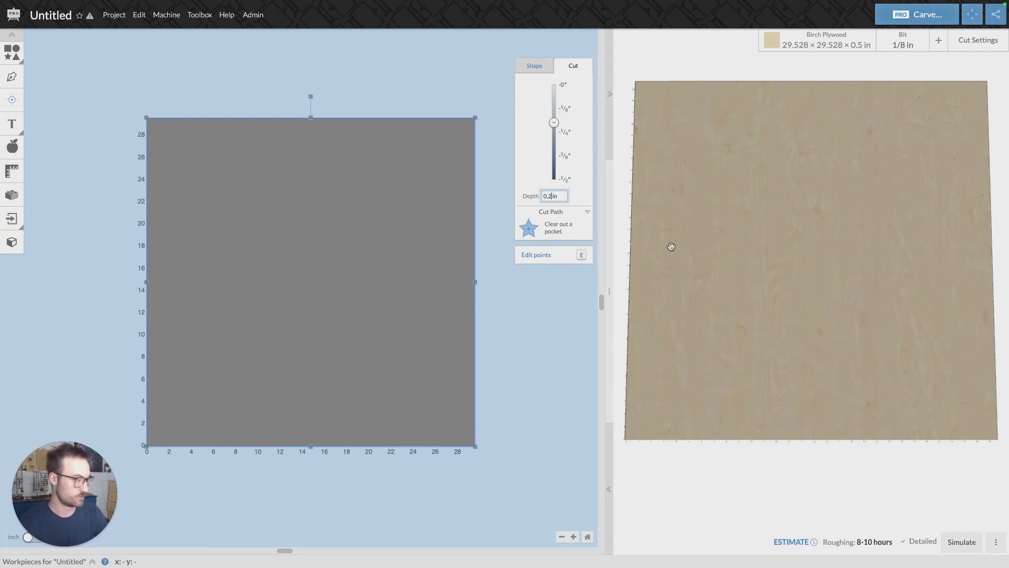
key(BackSpace)
key(BackSpace)
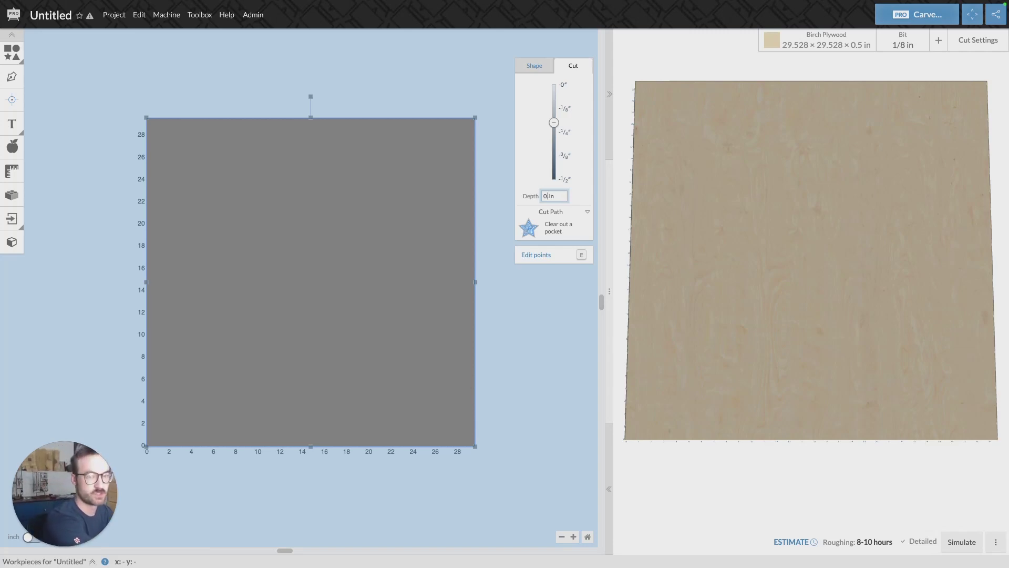
text(.01)
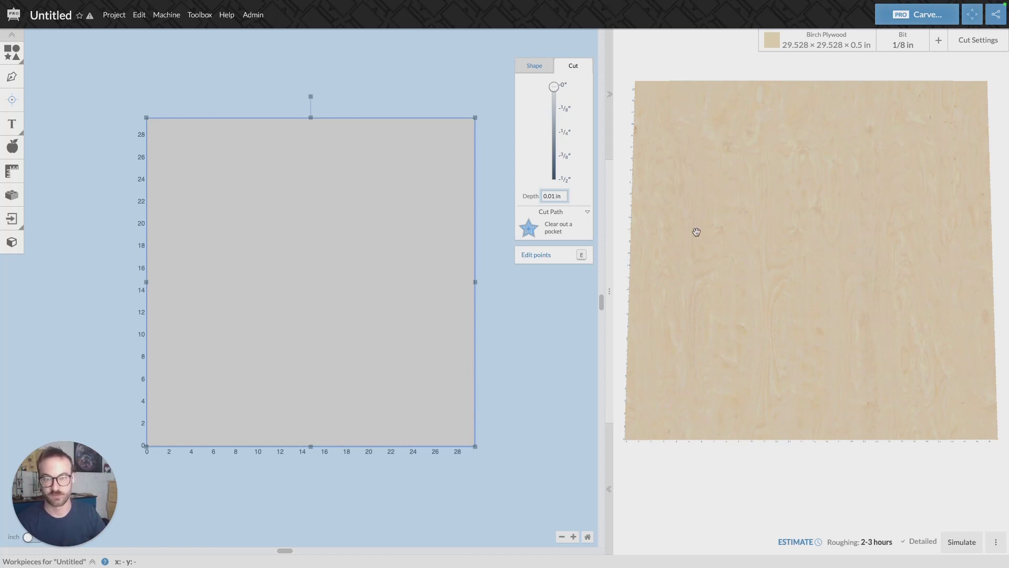
click(523, 369)
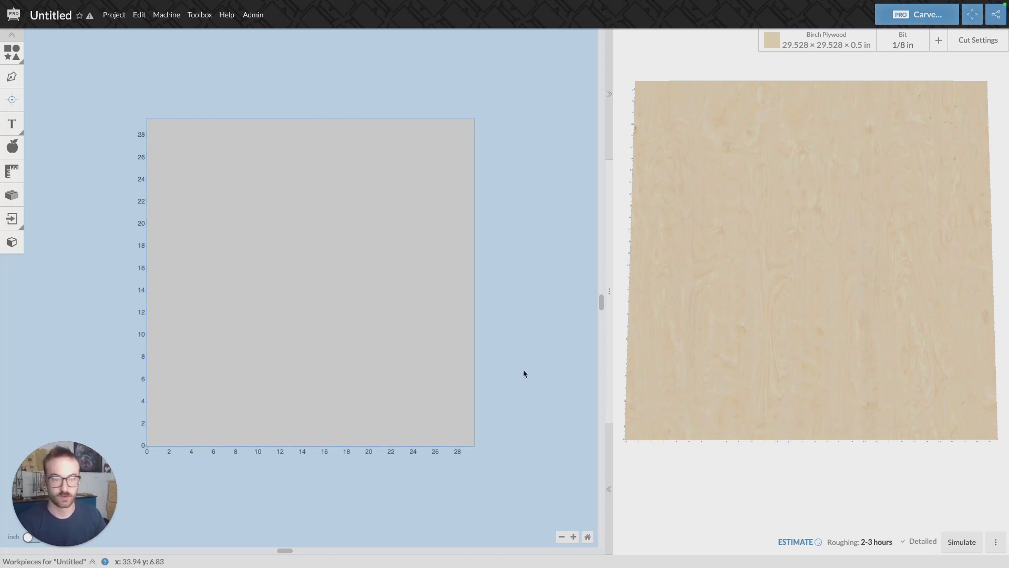
Step: Simulate the 0.01 in pocket toolpath and orbit around the carved plywood to inspect it
click(960, 542)
drag(888, 453, 818, 329)
scroll(806, 377, up, 5)
drag(812, 386, 860, 355)
scroll(859, 355, down, 3)
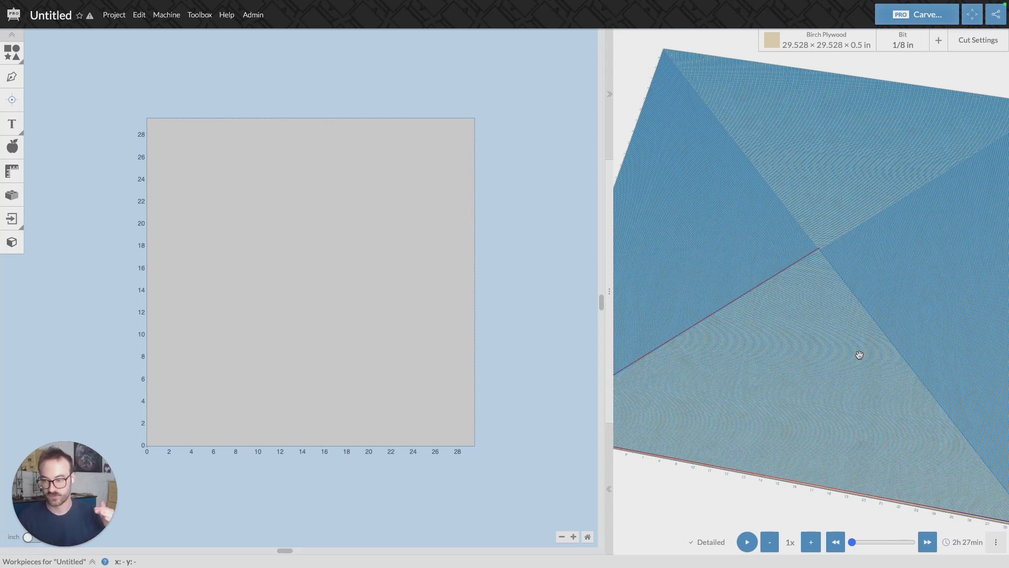
Step: Browse the bit list down to the V Bits, then close it
click(899, 42)
scroll(837, 383, down, 8)
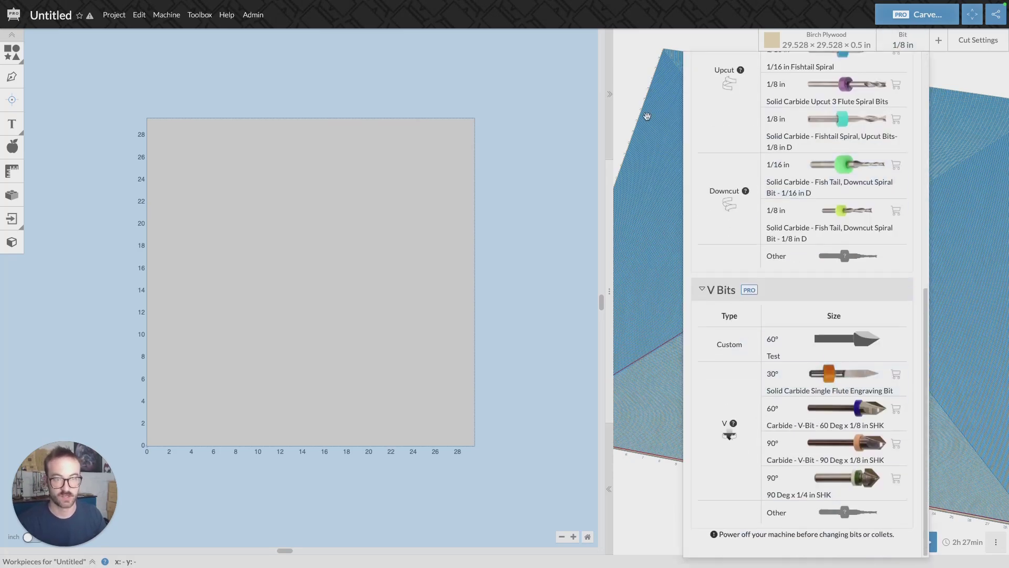
click(626, 111)
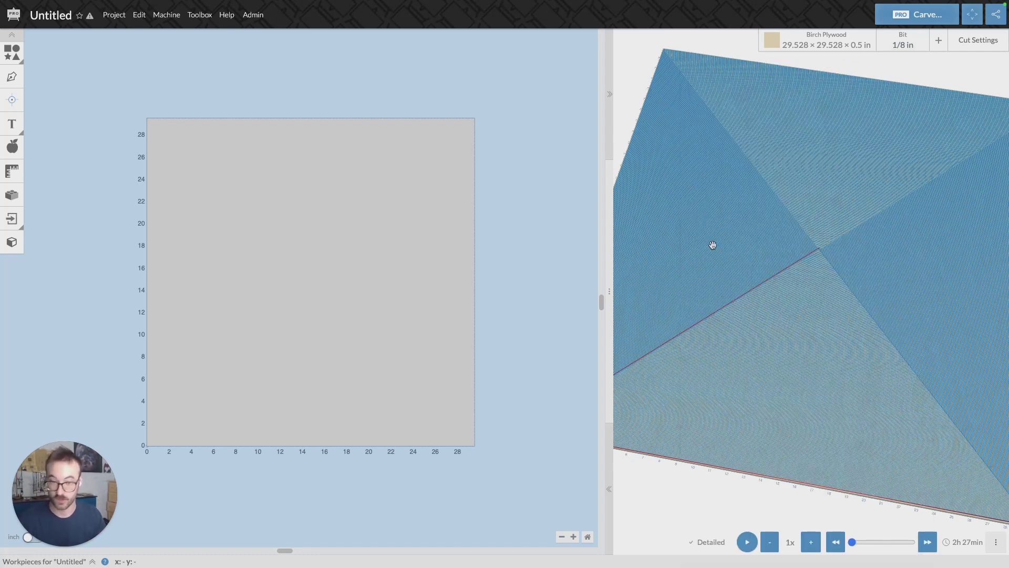
Step: Delete the old rectangle and resize the plywood material to 16 in wide by 12 in long
click(382, 375)
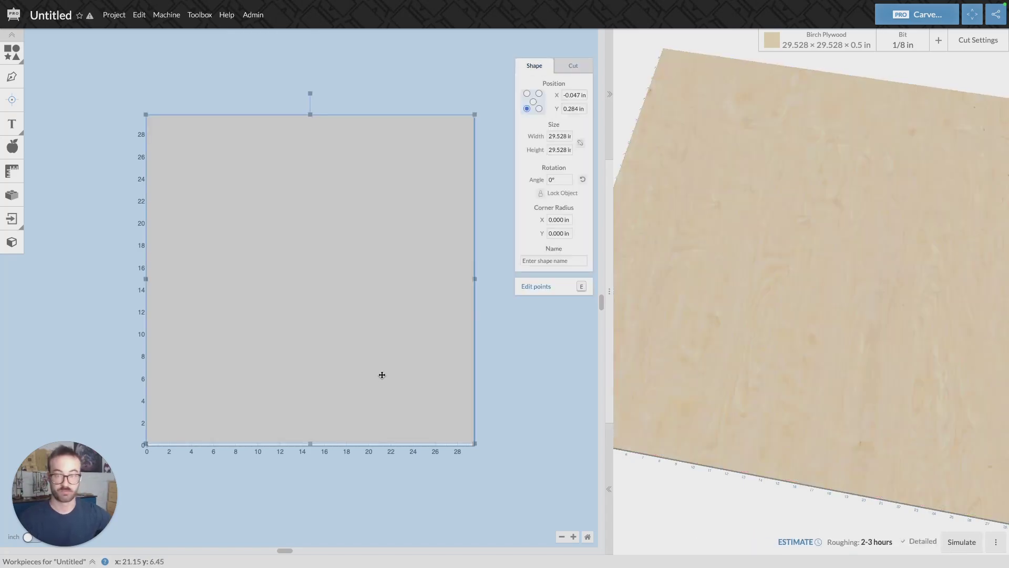
key(Delete)
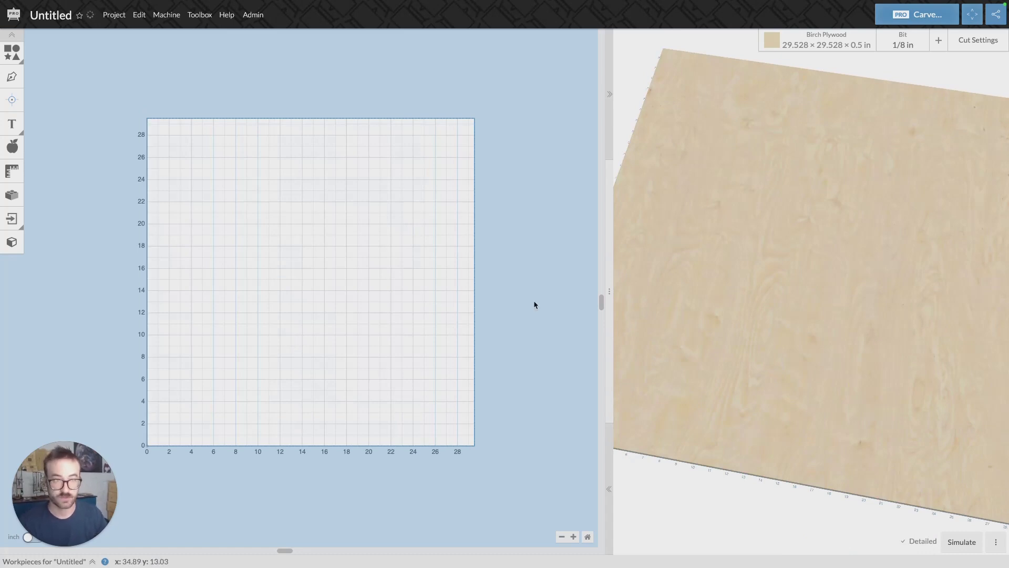
click(815, 41)
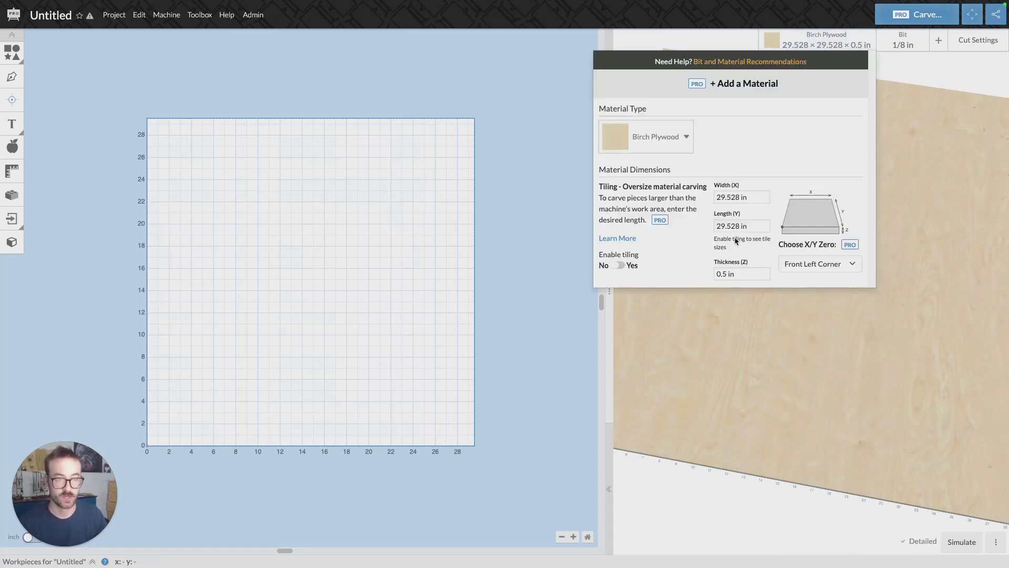
drag(740, 226, 658, 230)
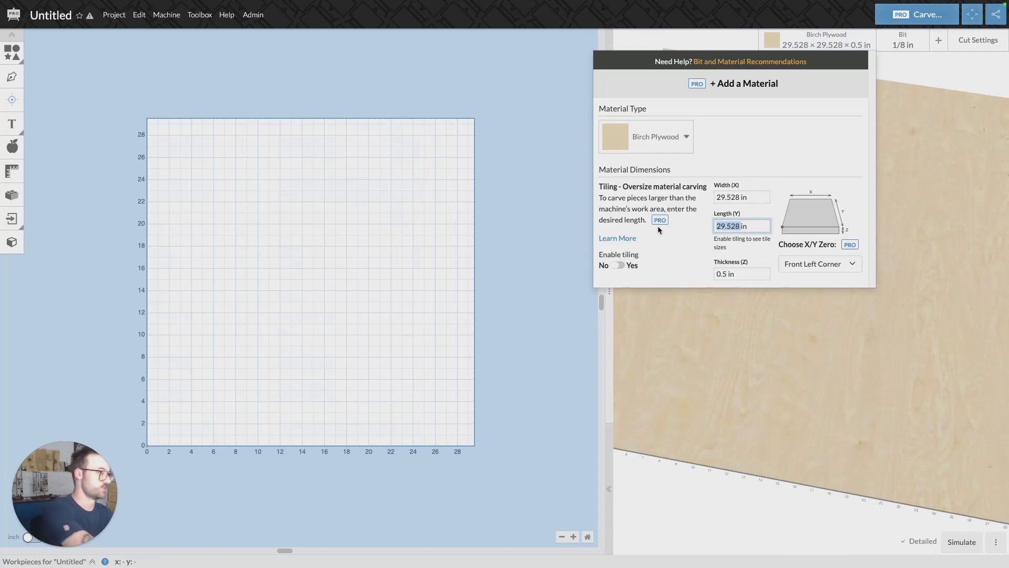
key(BackSpace)
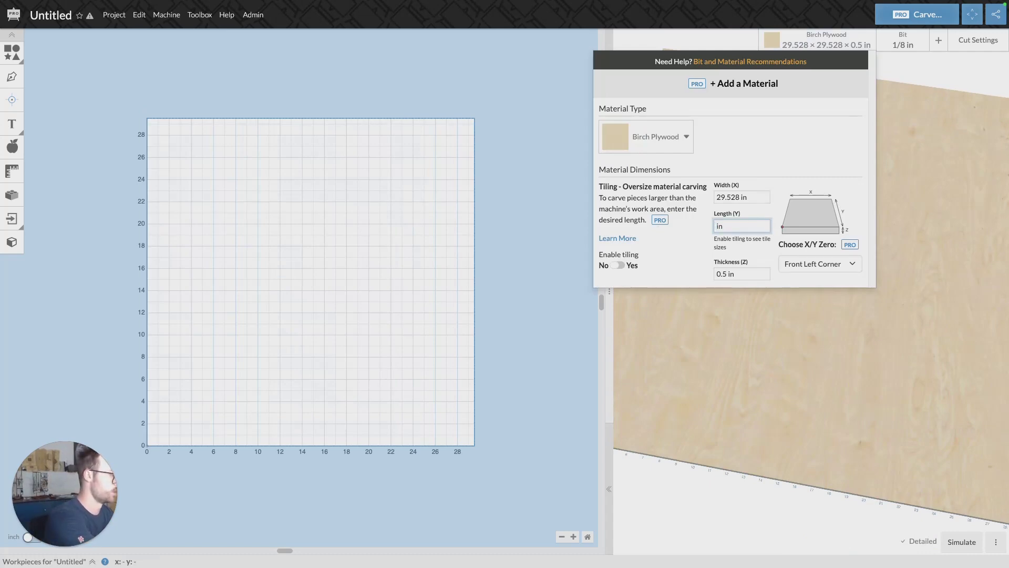
text(12)
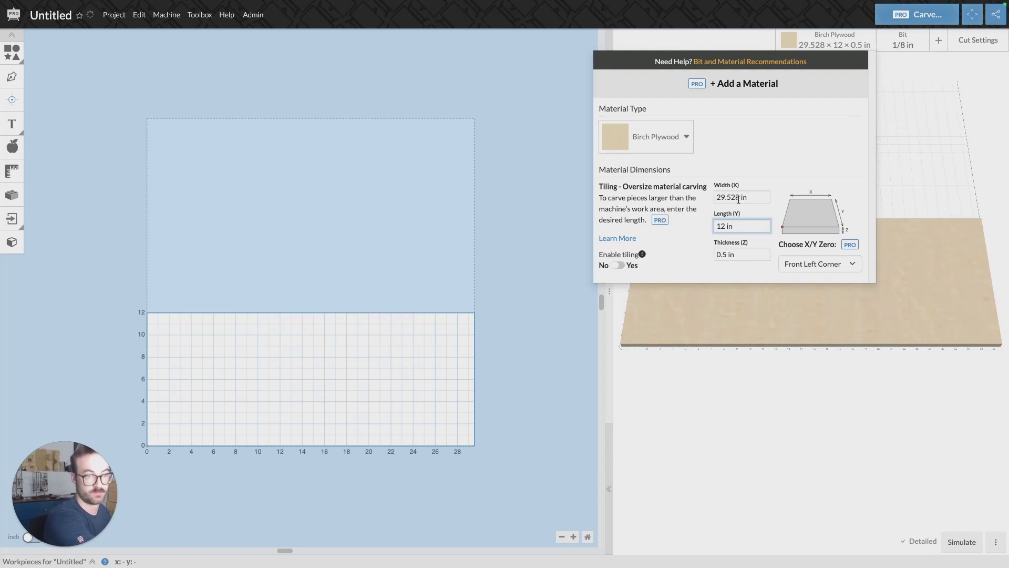
drag(739, 200, 695, 200)
key(BackSpace)
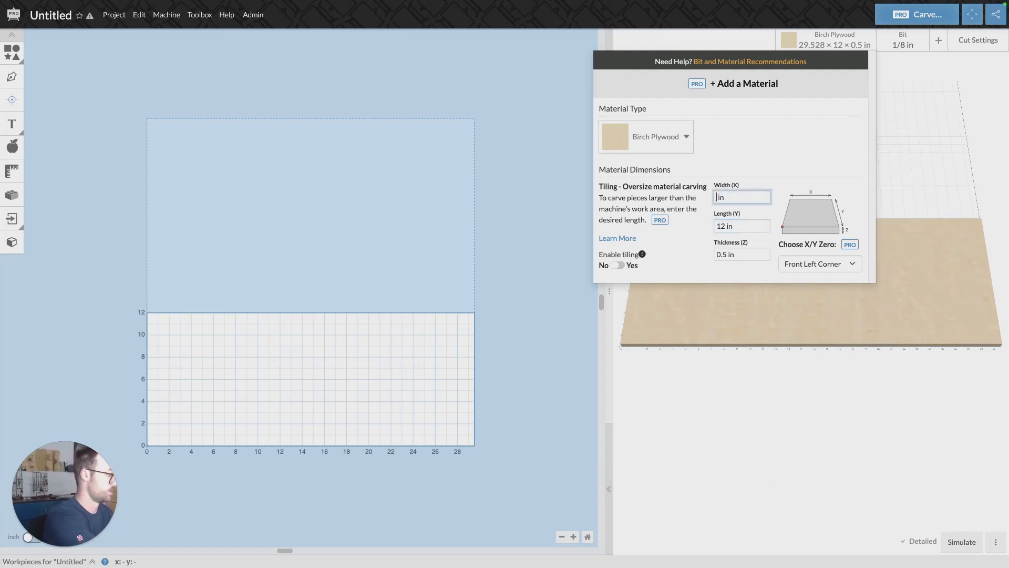
text(16)
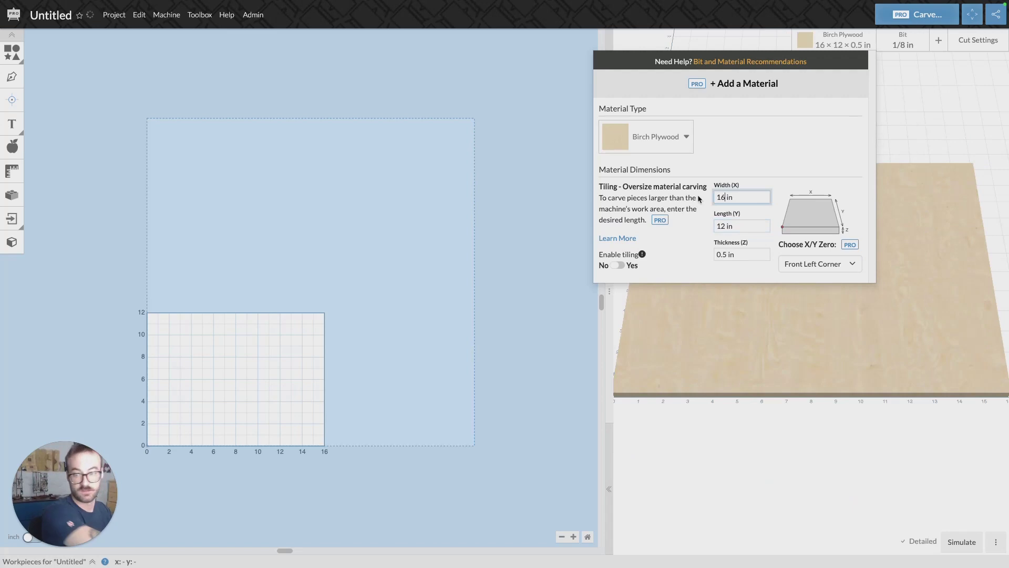
click(378, 261)
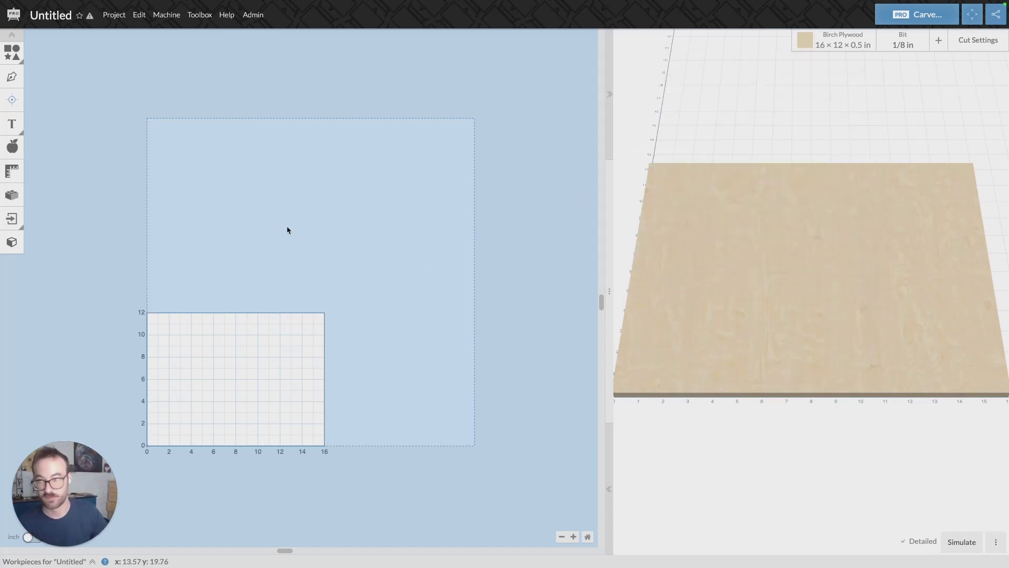
Step: Add a square, move it to the material's left edge and stretch it toward 16 in wide
click(11, 53)
click(35, 51)
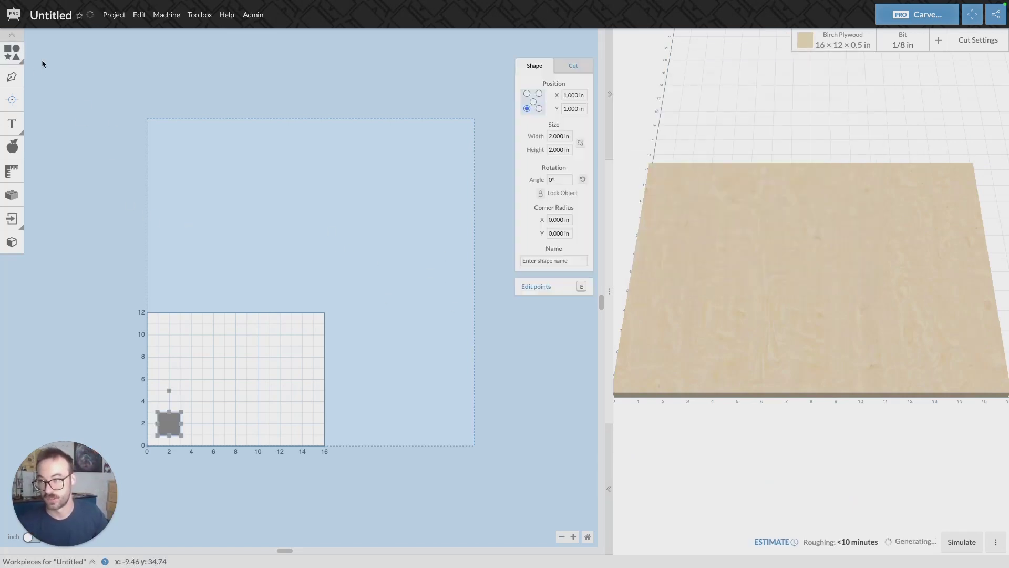
drag(181, 412, 331, 362)
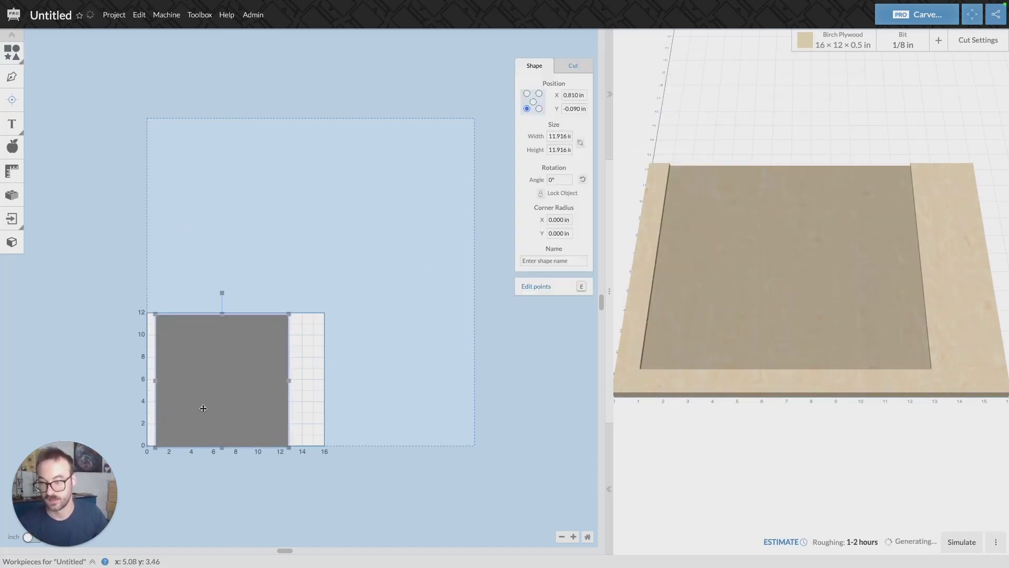
drag(203, 408, 191, 407)
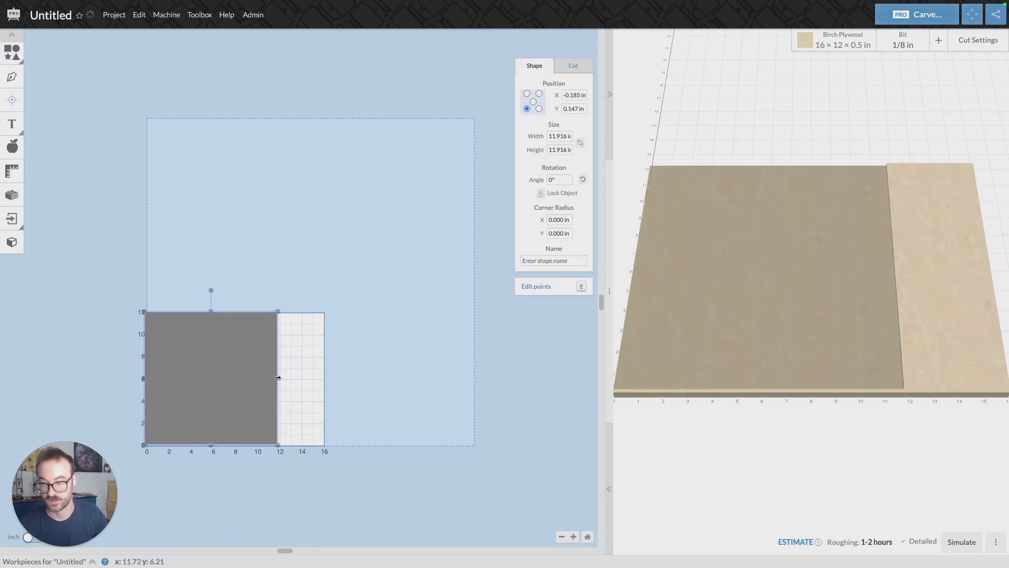
drag(279, 378, 318, 378)
Step: Set the rectangle's width to 16 in and height to 12 in
click(548, 136)
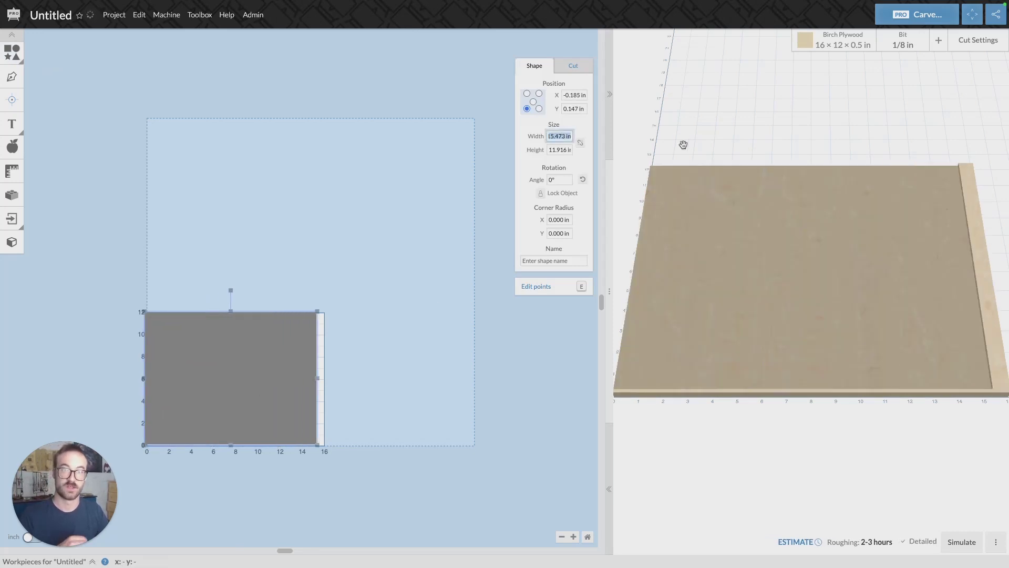
text(16)
key(Return)
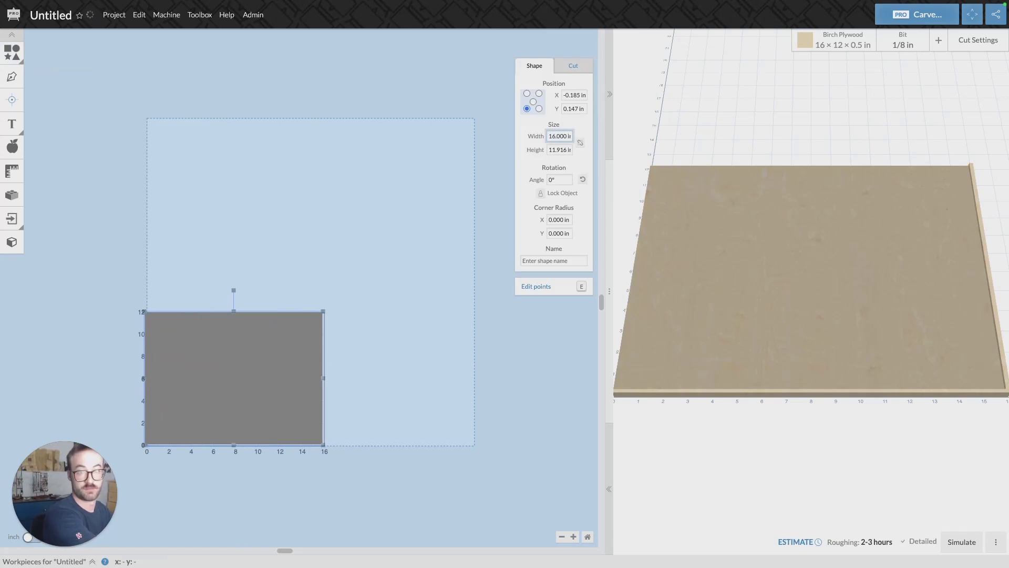
click(559, 150)
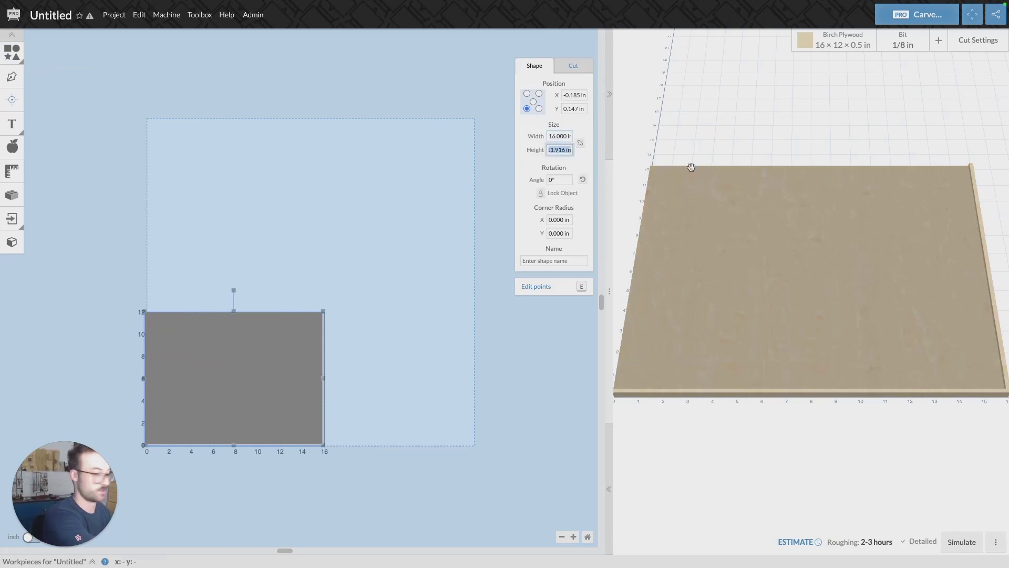
key(BackSpace)
text(12.000 i)
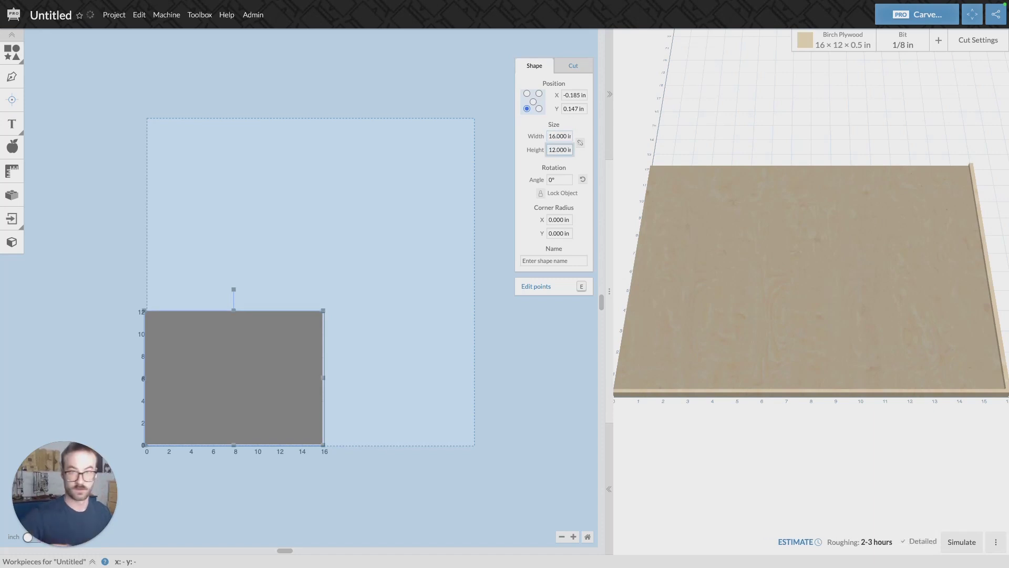
click(358, 292)
Step: Center the 16 × 12 in rectangle on the material
click(240, 433)
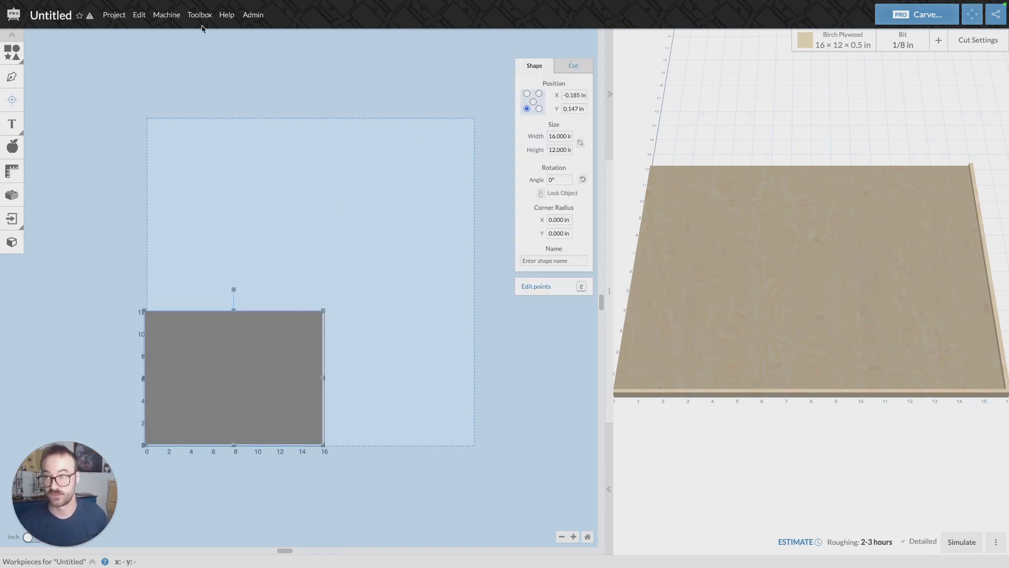
click(166, 15)
click(139, 14)
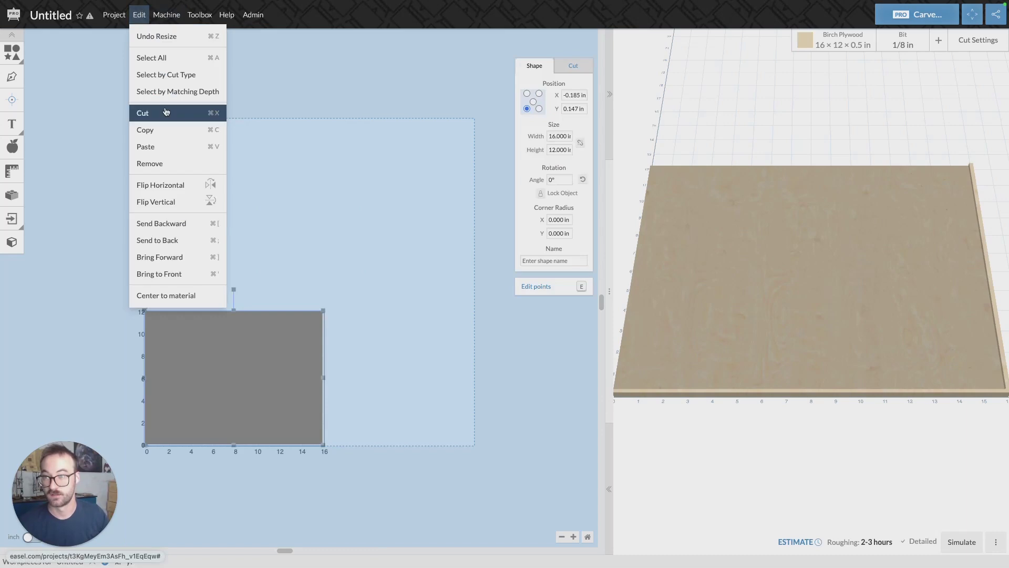
click(189, 295)
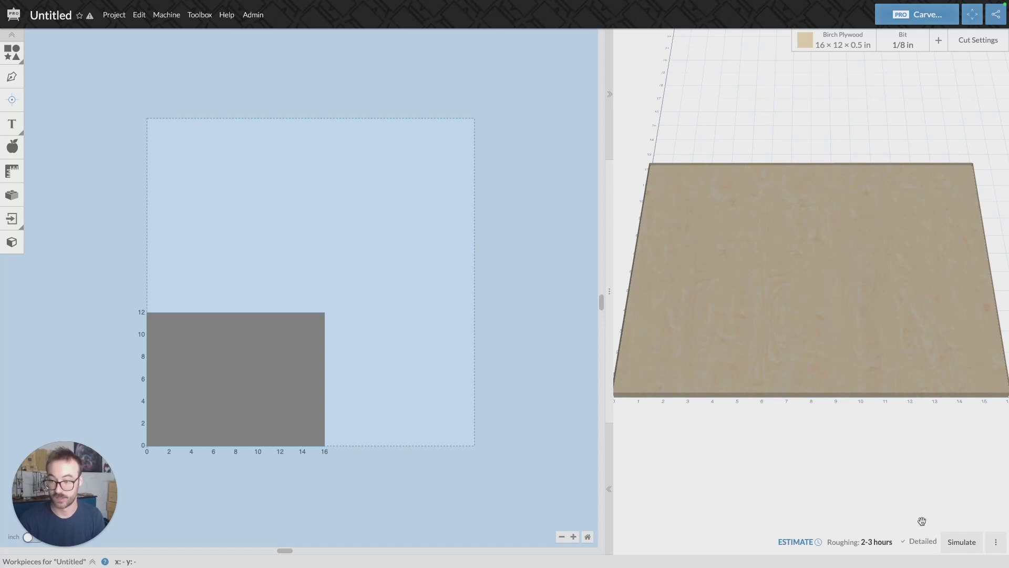
Step: Drag the pocket depth slider to its shallowest setting, about 0.02 in
click(266, 368)
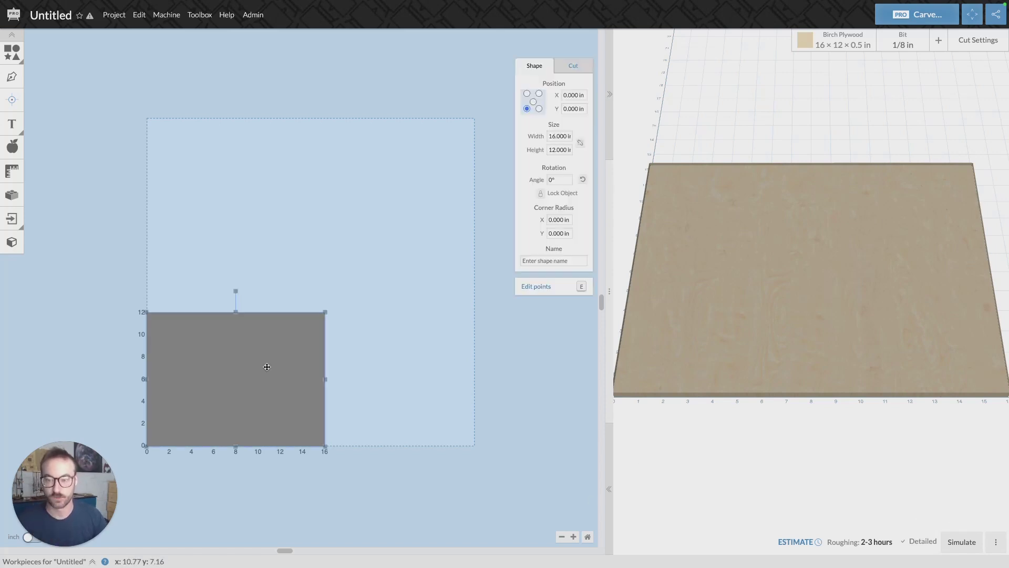
click(575, 66)
drag(555, 126, 559, 91)
click(457, 70)
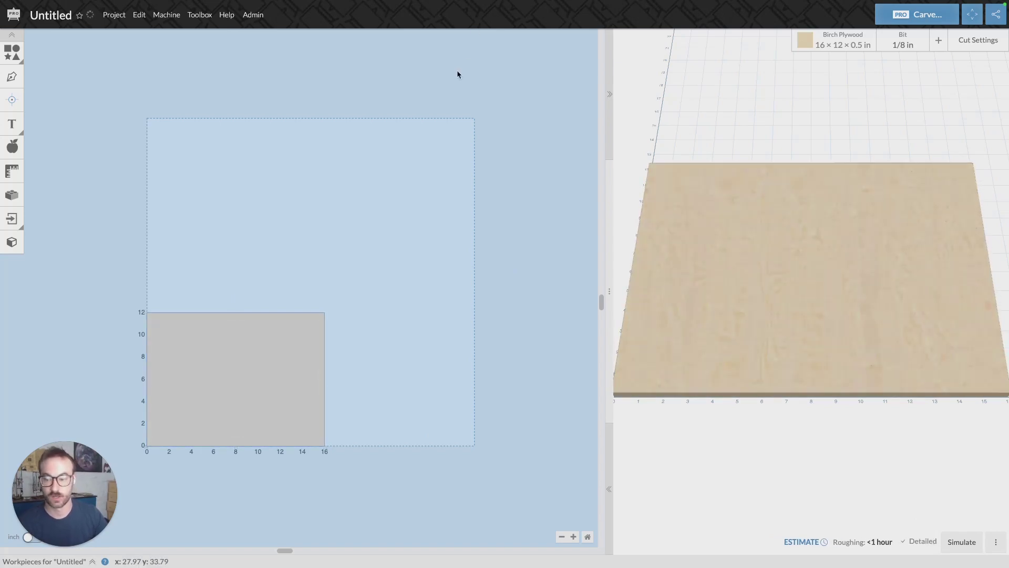